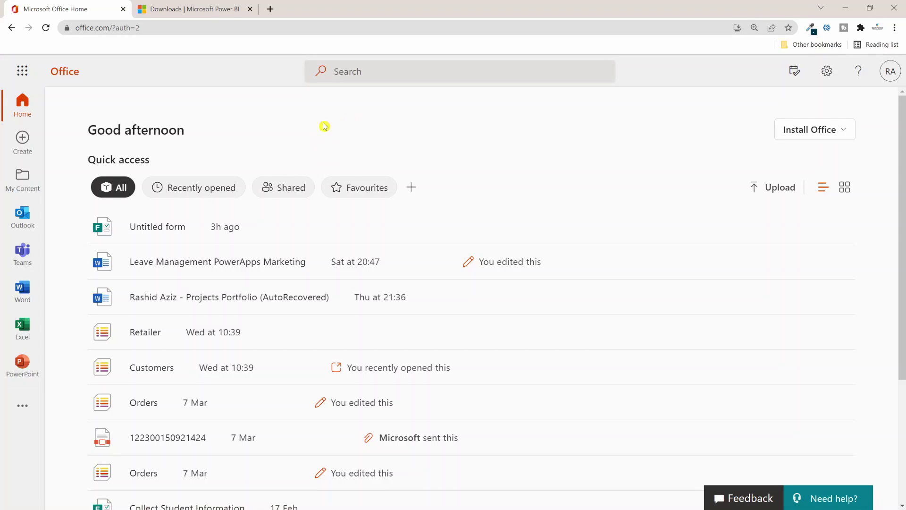
Step: Open the Dataverse Account table's Data tab in Power Apps to view its four records
click(28, 78)
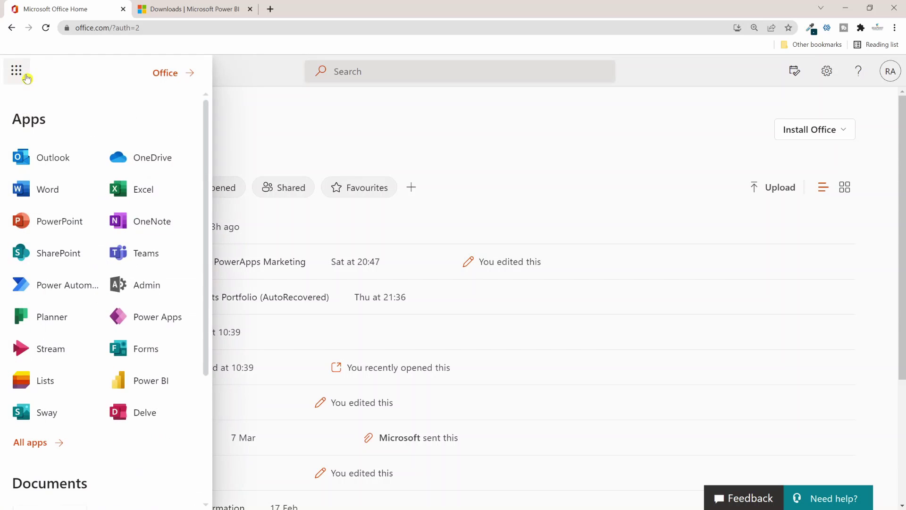
click(152, 326)
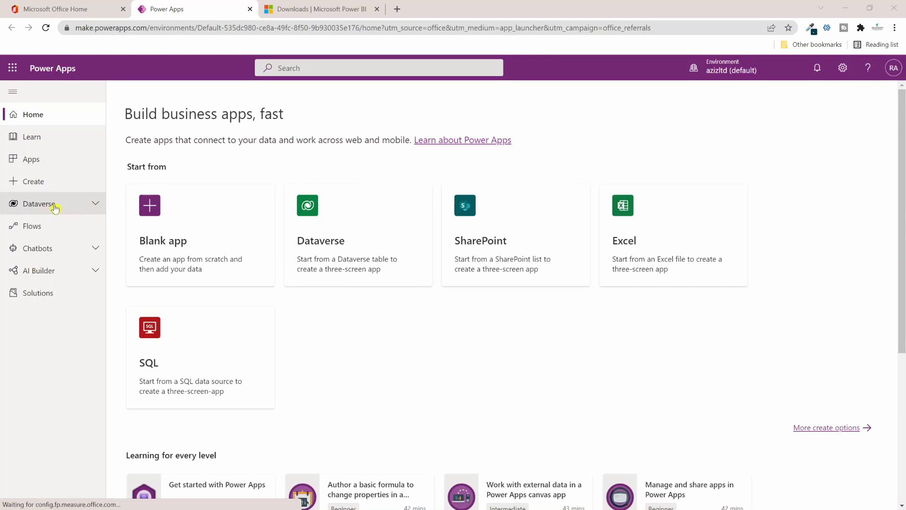
click(54, 207)
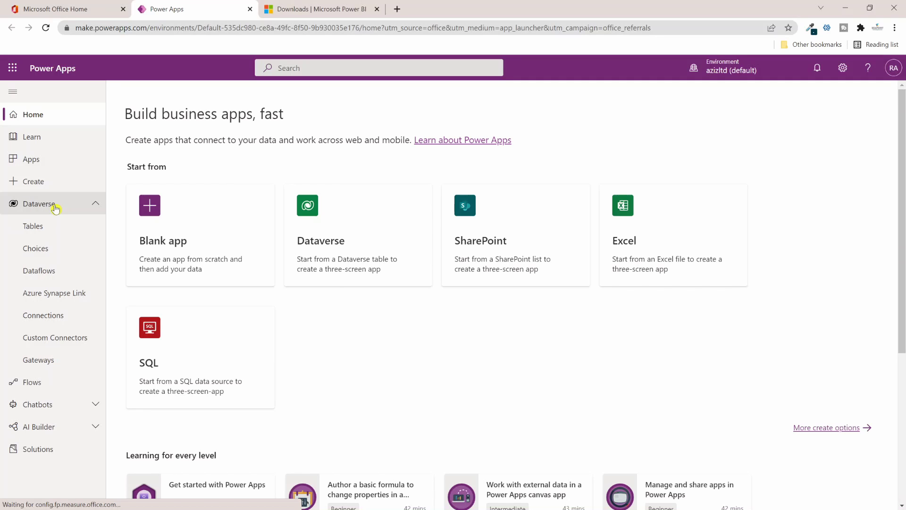
click(47, 231)
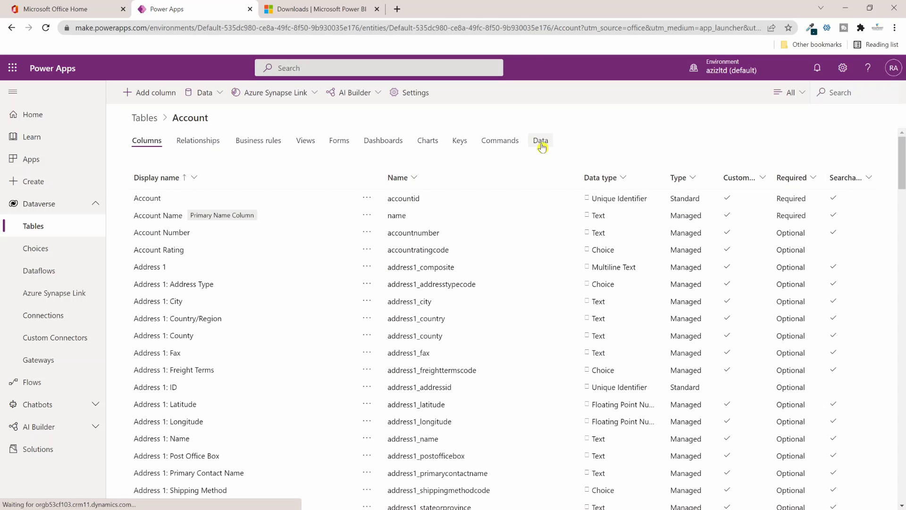
click(541, 144)
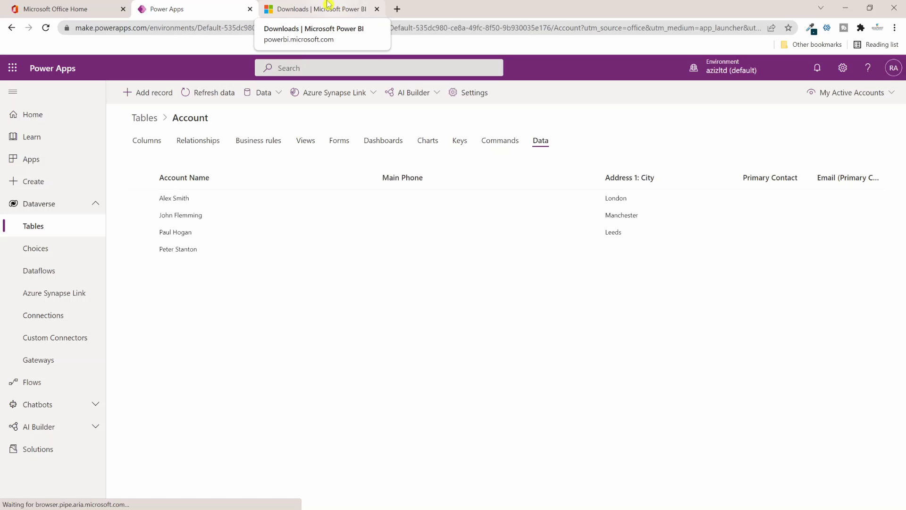
Step: Go to the Power BI downloads page, find Power BI Desktop, and maximize its window
click(341, 10)
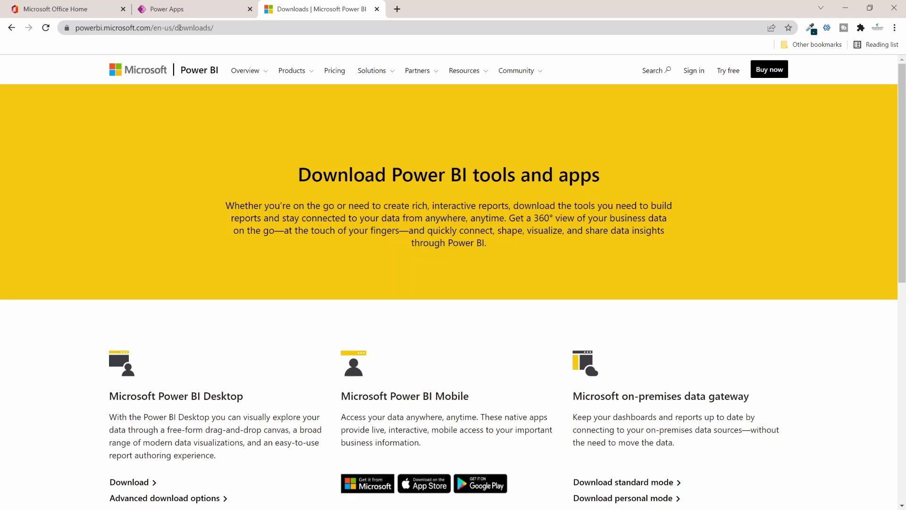
scroll(300, 268, down, 3)
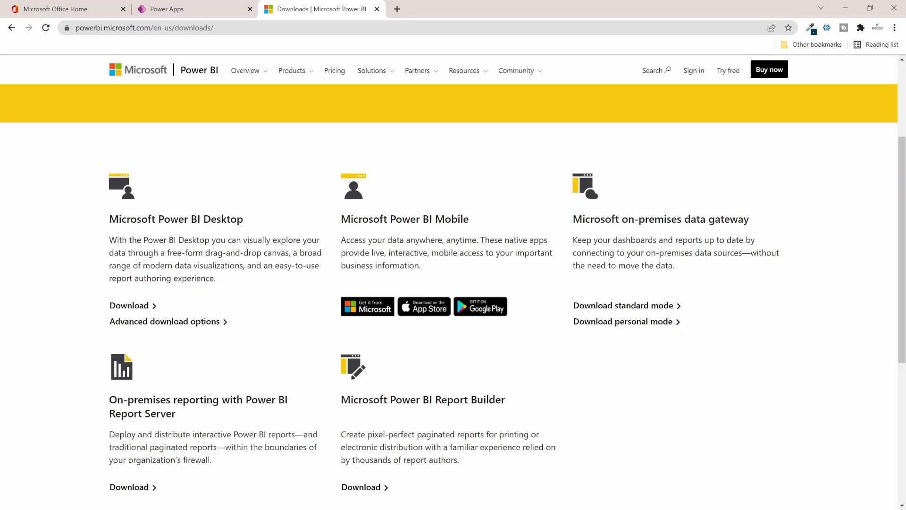
scroll(246, 246, down, 1)
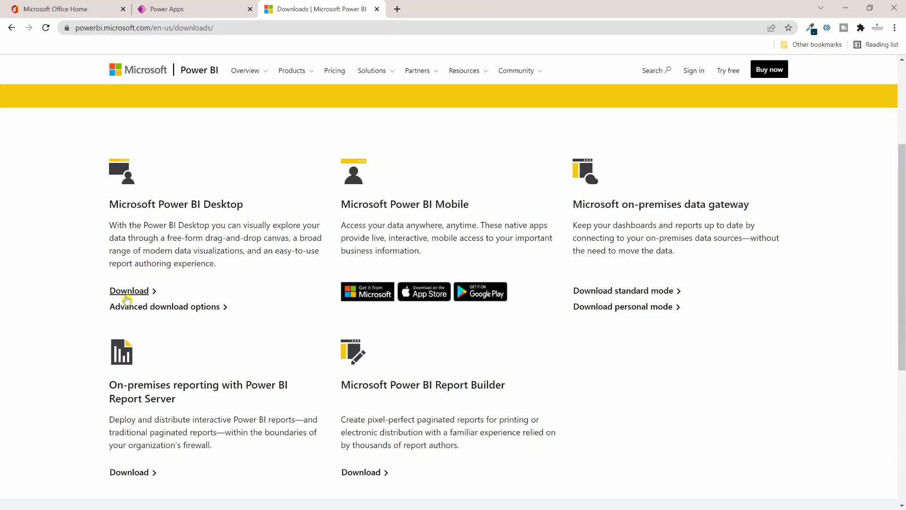
scroll(824, 214, down, 1)
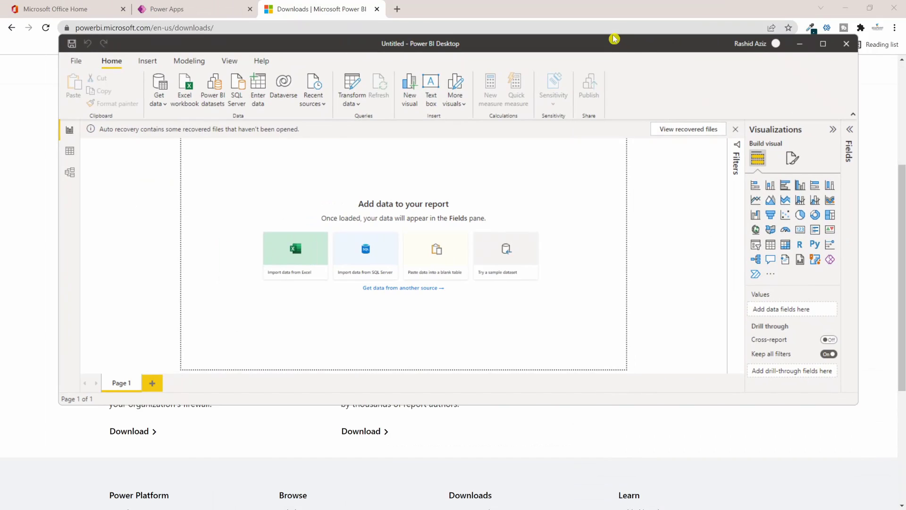
double_click(614, 38)
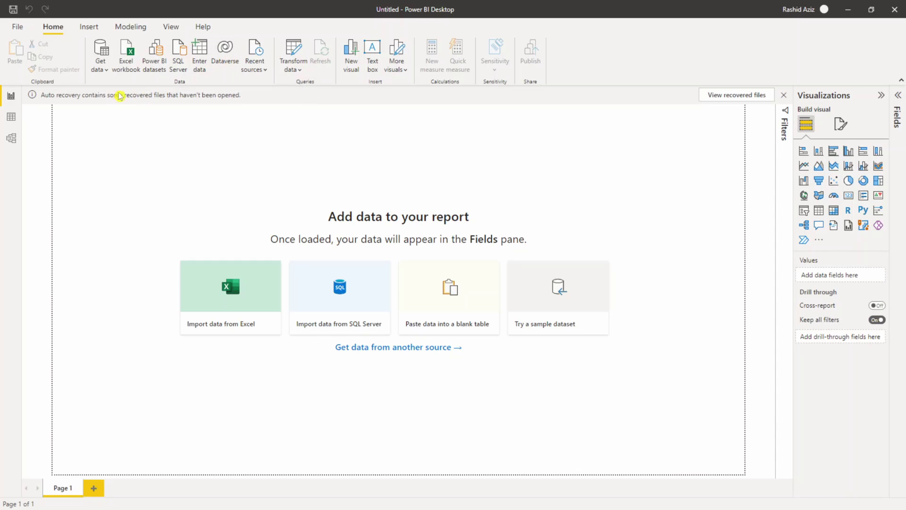
Step: Connect the blank report to the Dataverse connector under Power Platform in Get data
click(105, 73)
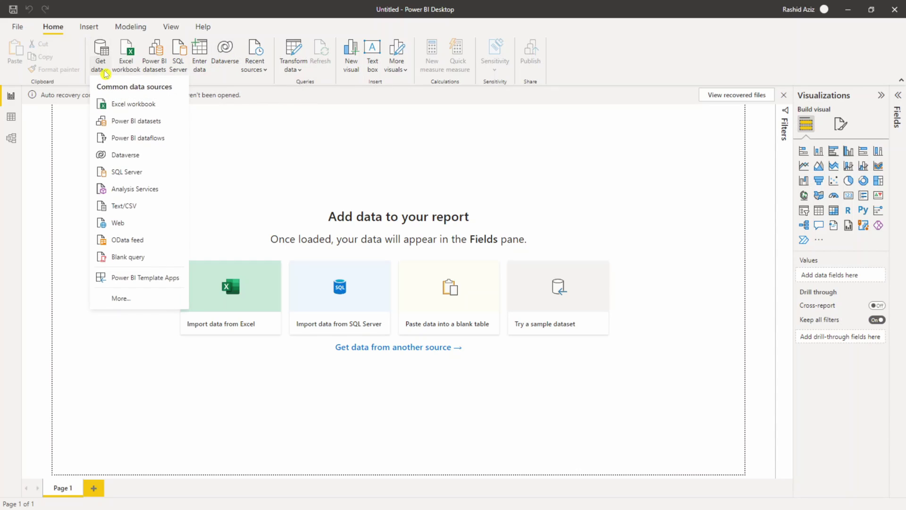
click(124, 299)
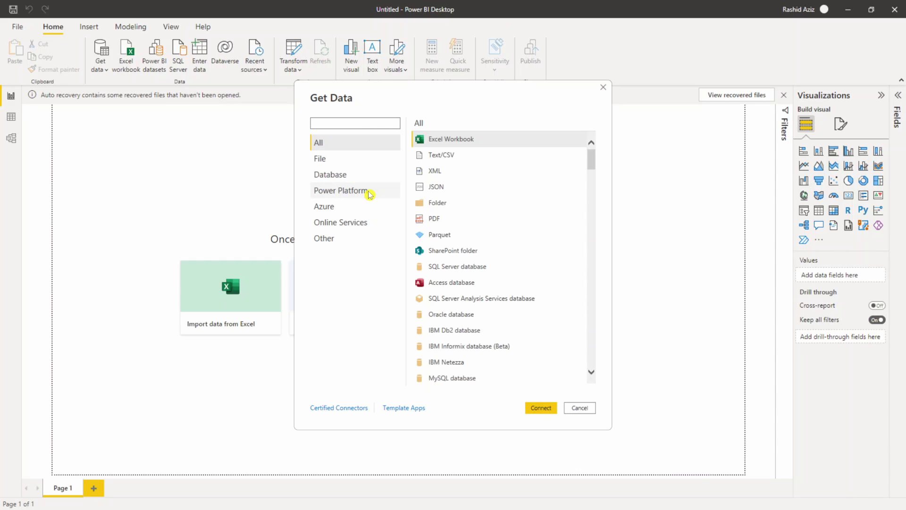
click(369, 194)
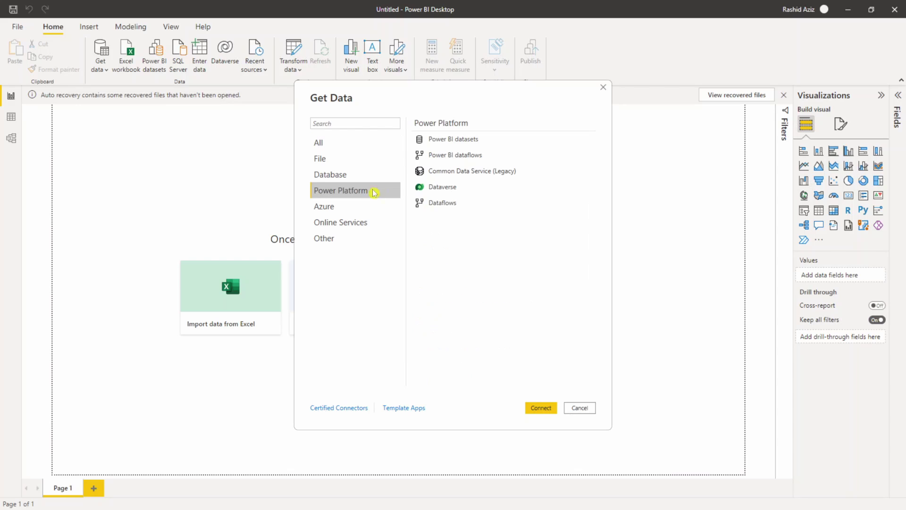
click(462, 188)
click(541, 408)
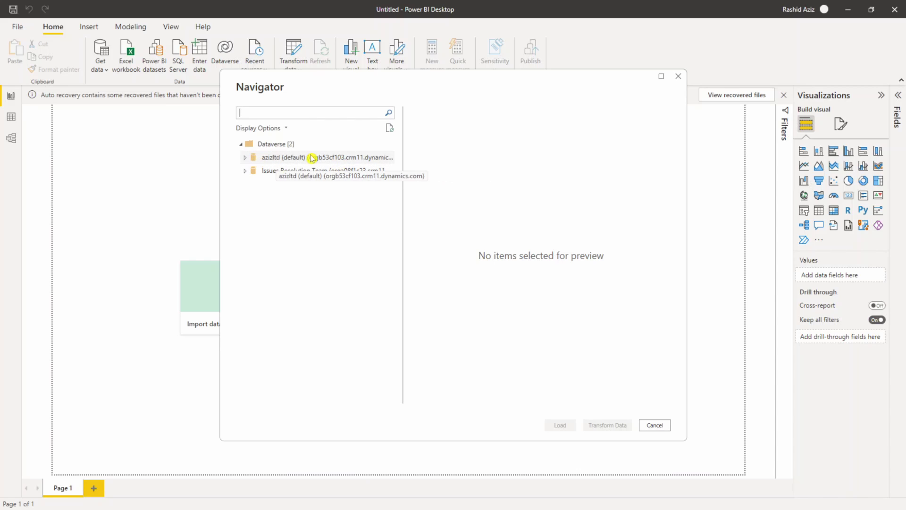
Step: Select the account table in the azizltd environment and load it
click(245, 157)
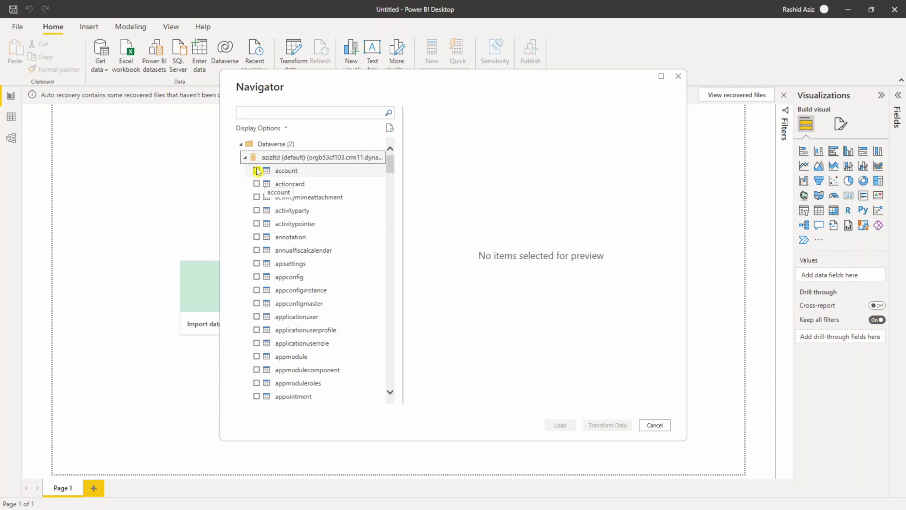
click(258, 171)
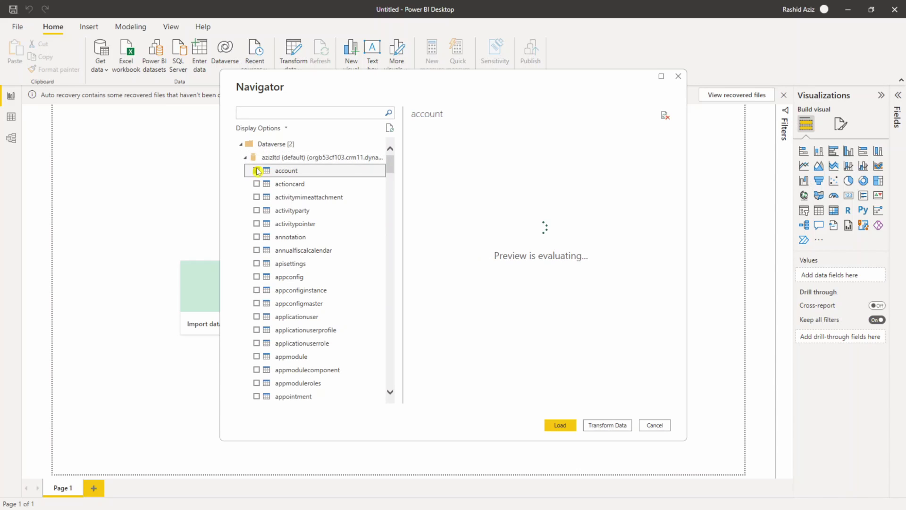
click(559, 426)
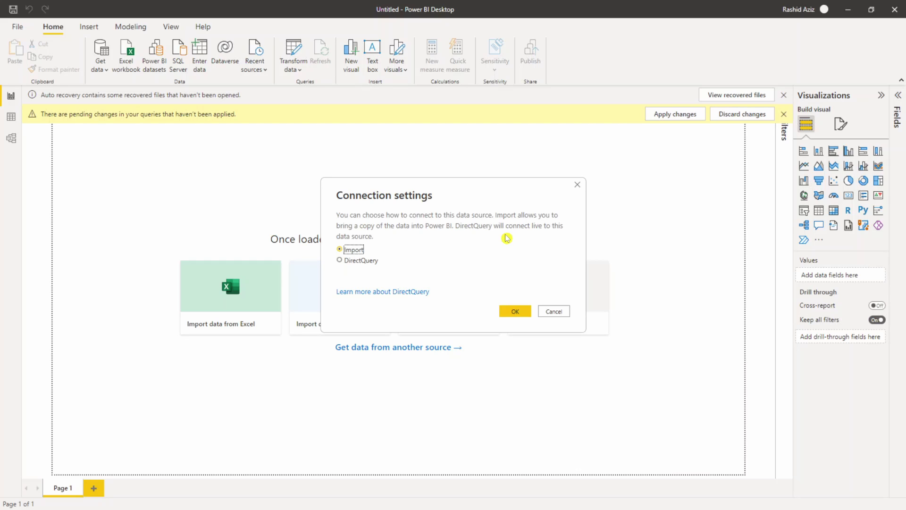
Step: Choose DirectQuery as the connection mode for the account table
click(358, 264)
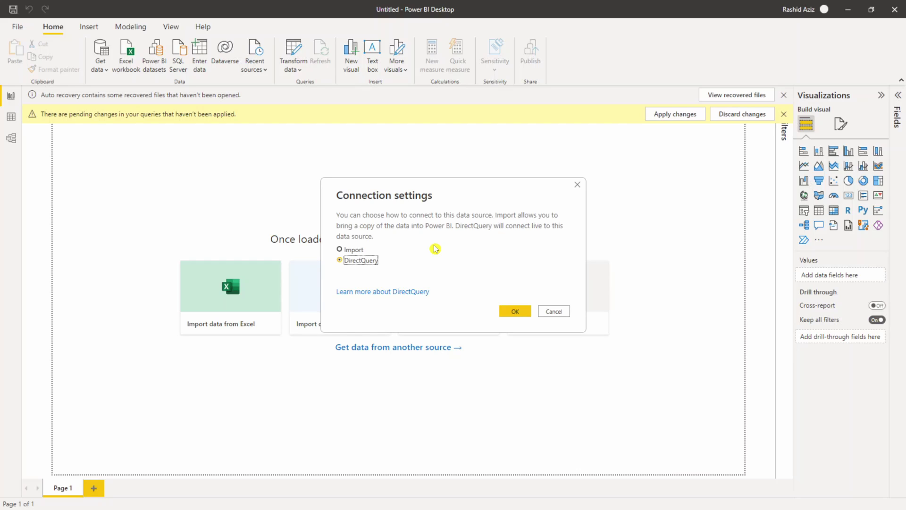
click(515, 315)
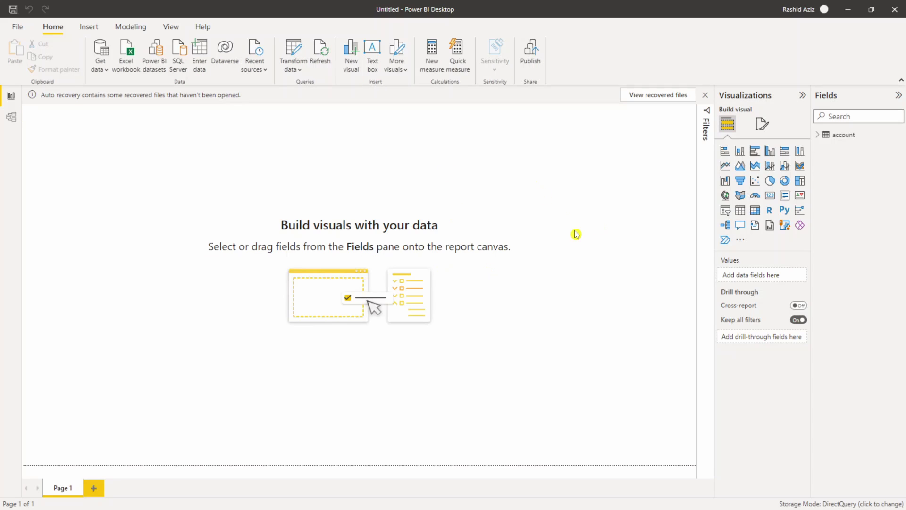
Step: Insert a table visual and add the account table's name field to it
click(820, 136)
scroll(836, 255, down, 5)
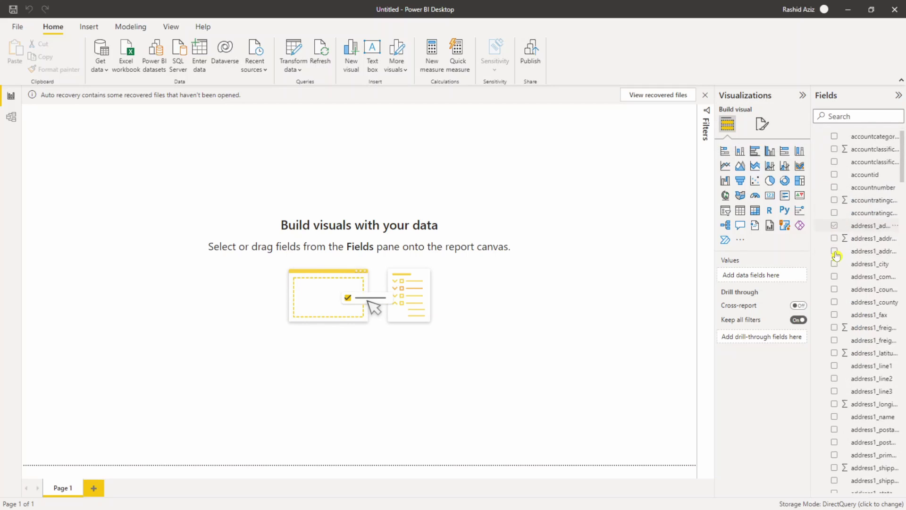
scroll(836, 256, down, 3)
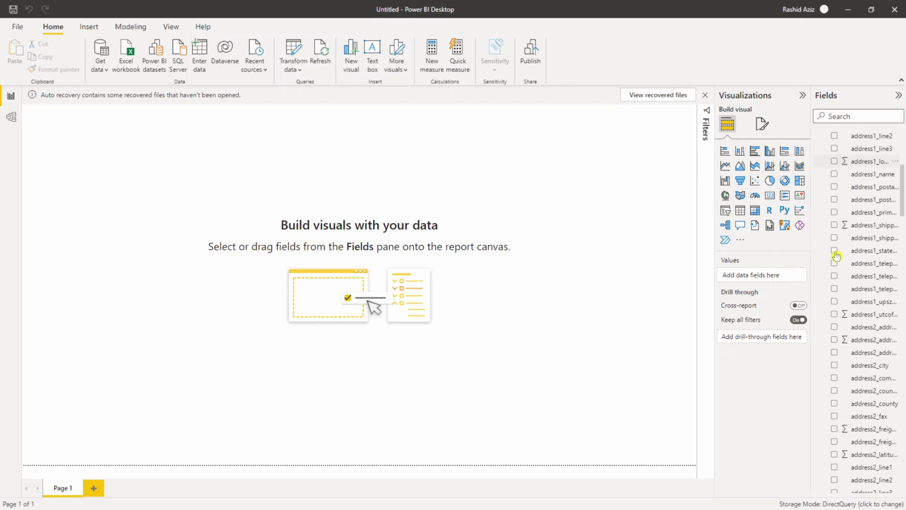
scroll(836, 256, down, 2)
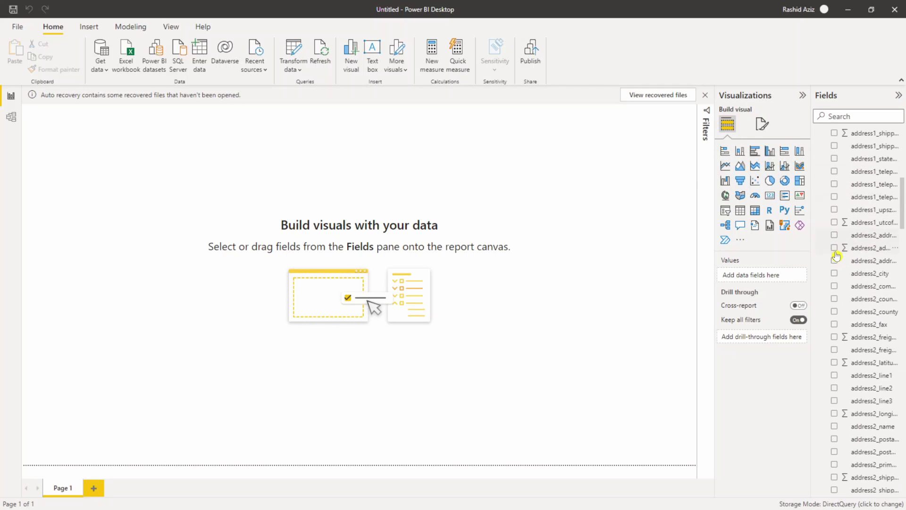
click(739, 215)
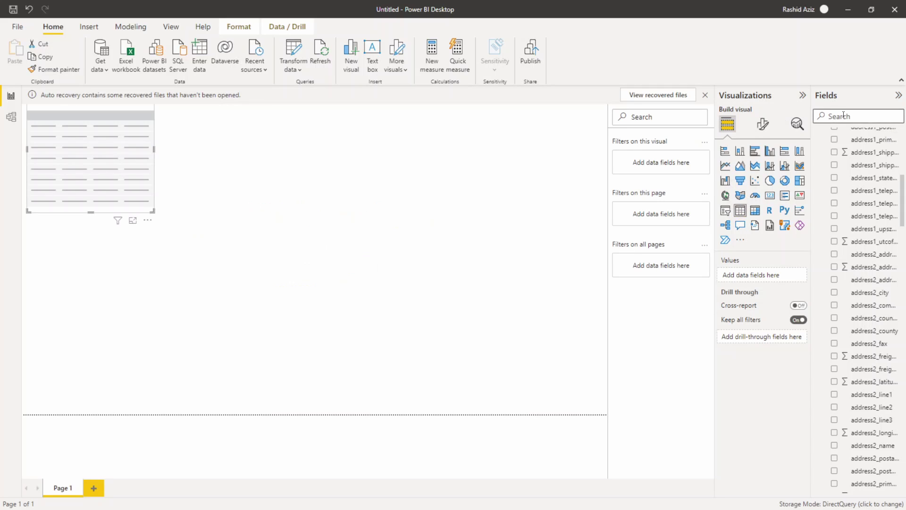
text(name)
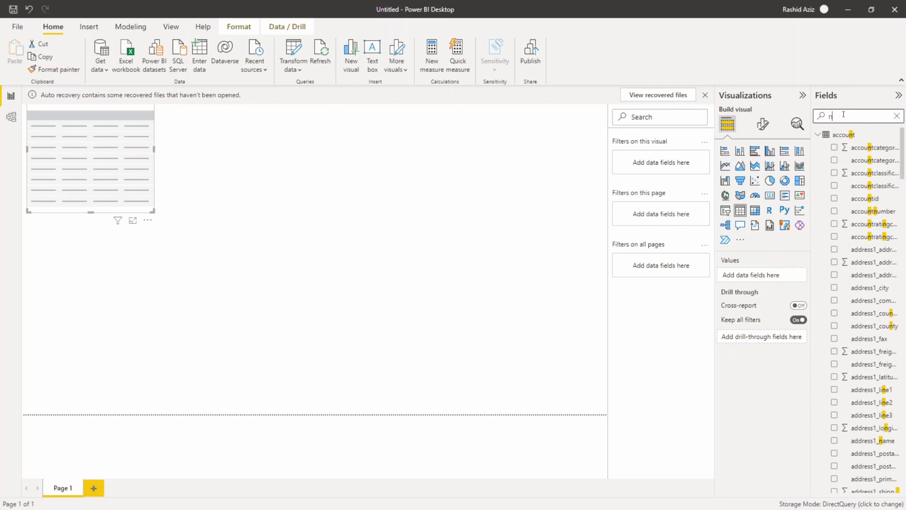
click(836, 197)
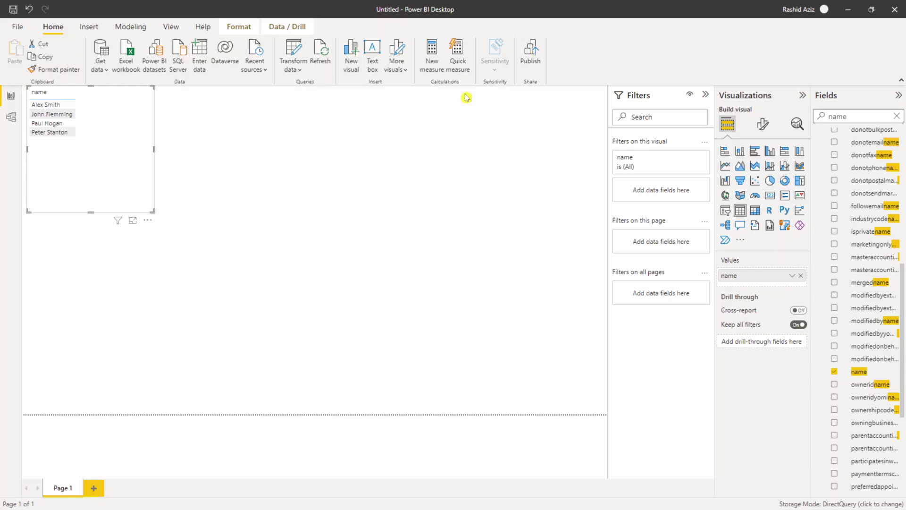
Step: Save the report as 'Accounts Report' before publishing
click(532, 58)
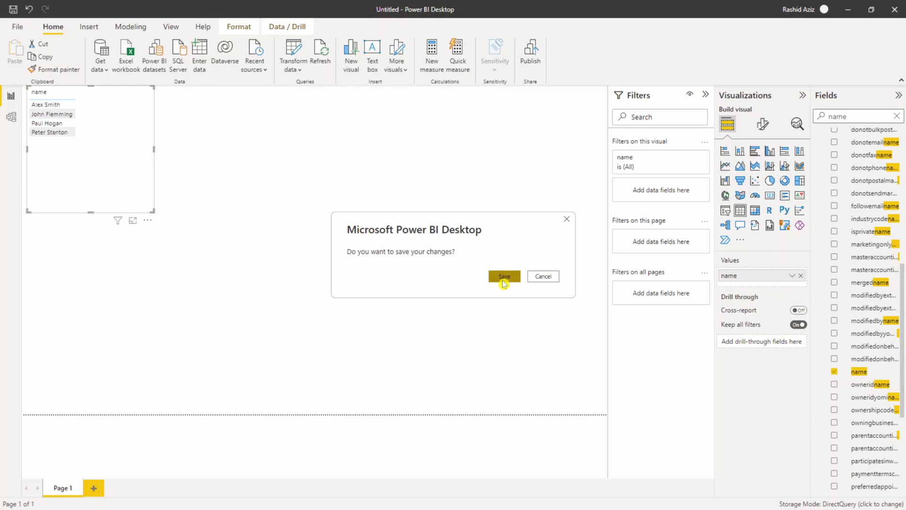
click(503, 280)
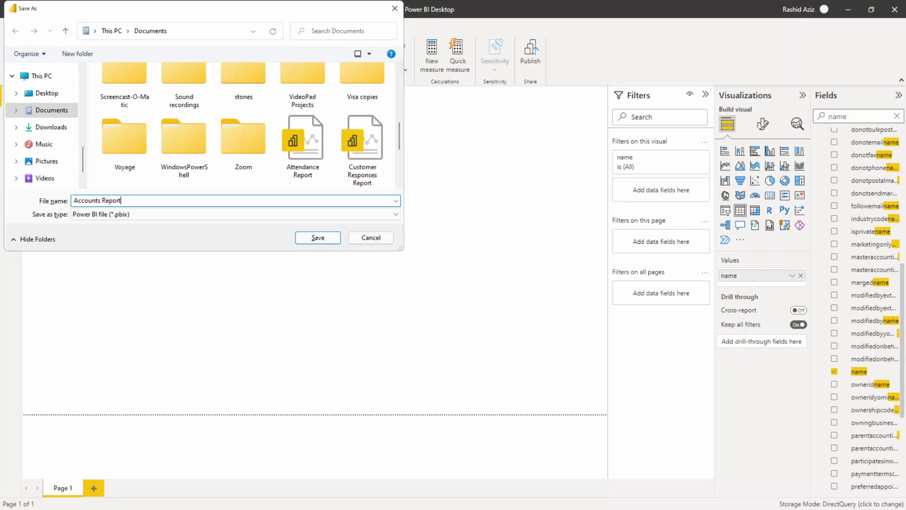
click(317, 239)
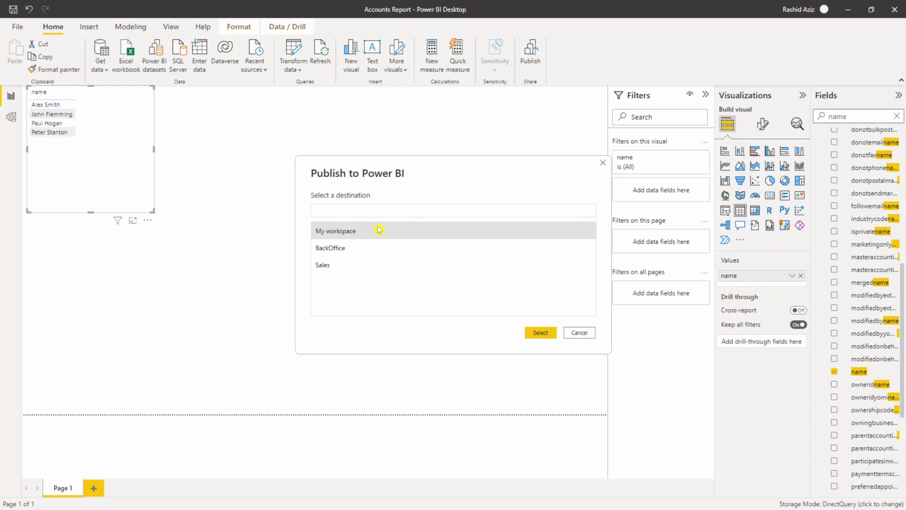
Step: Publish the report to My workspace and open it in the Power BI service
click(360, 230)
click(542, 333)
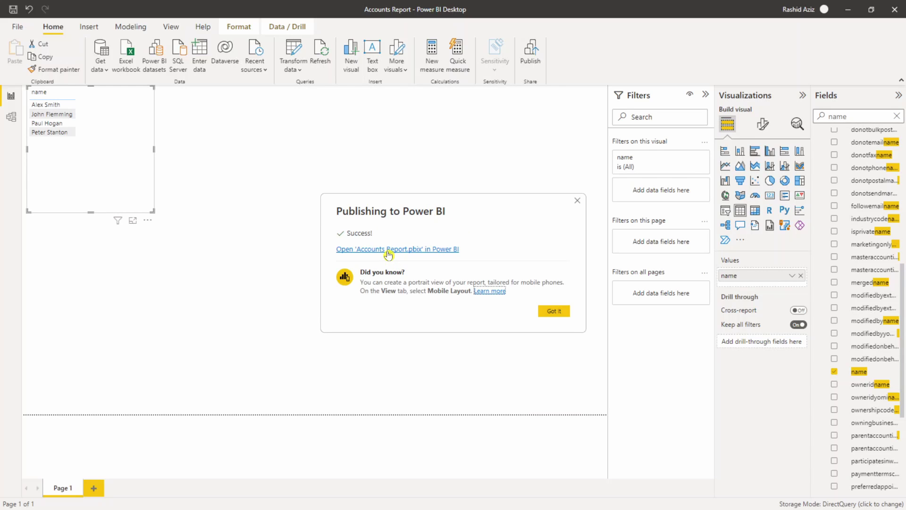
click(388, 250)
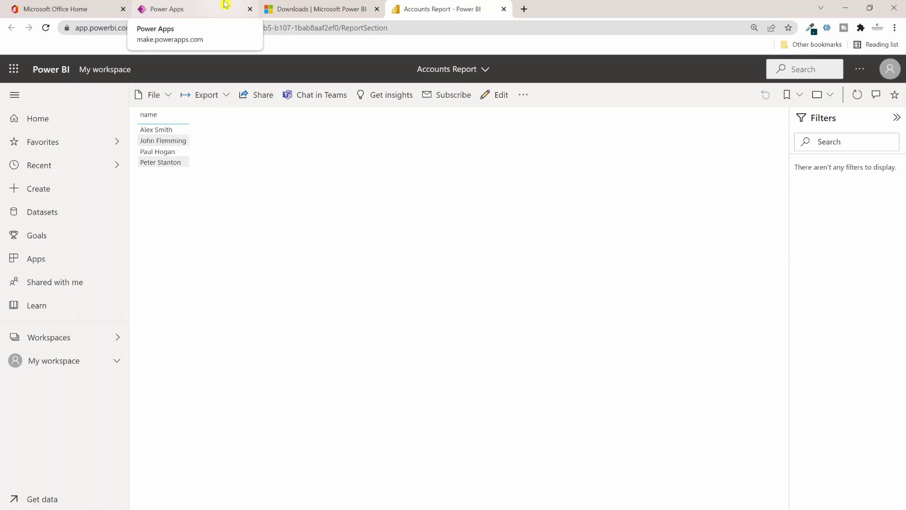
click(225, 4)
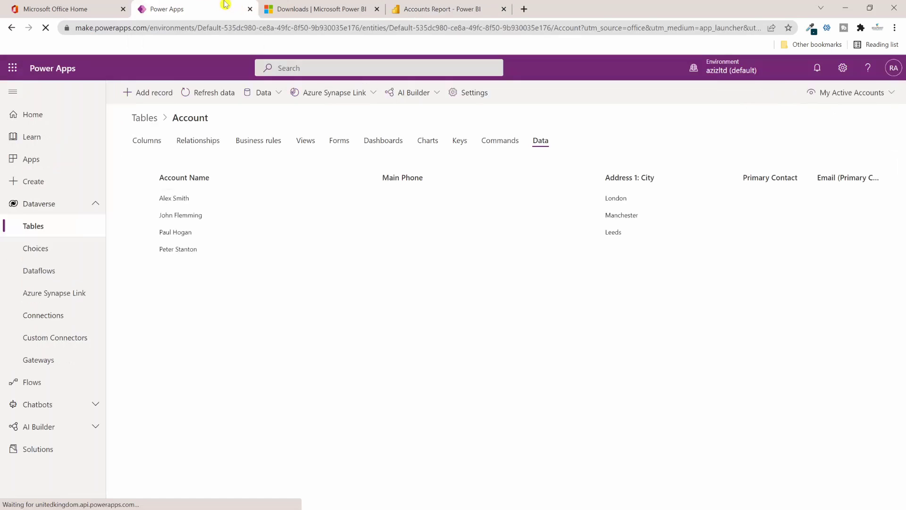
Step: Add a new account record with a person's full name as the account name and save it
click(148, 93)
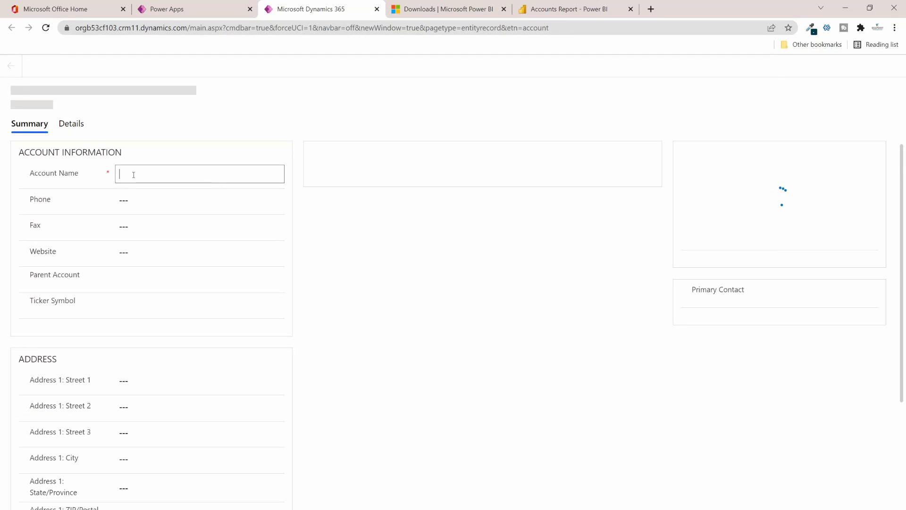
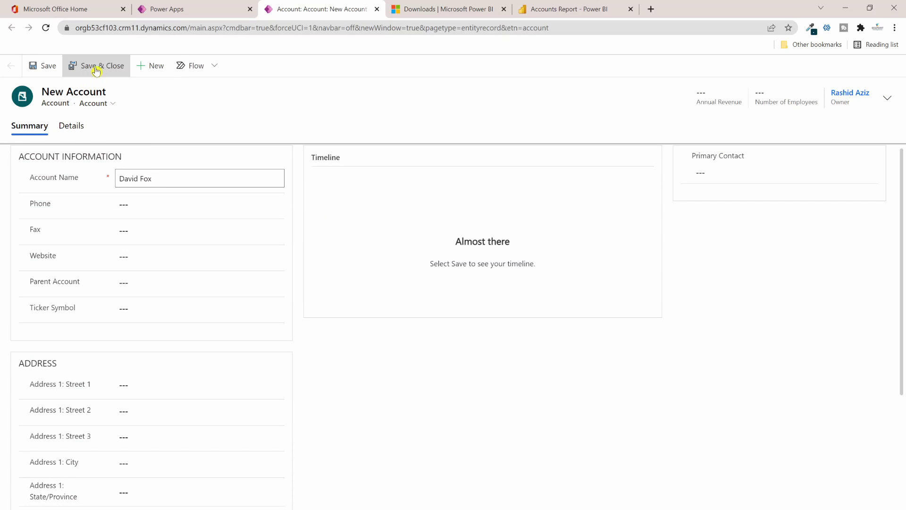
click(97, 70)
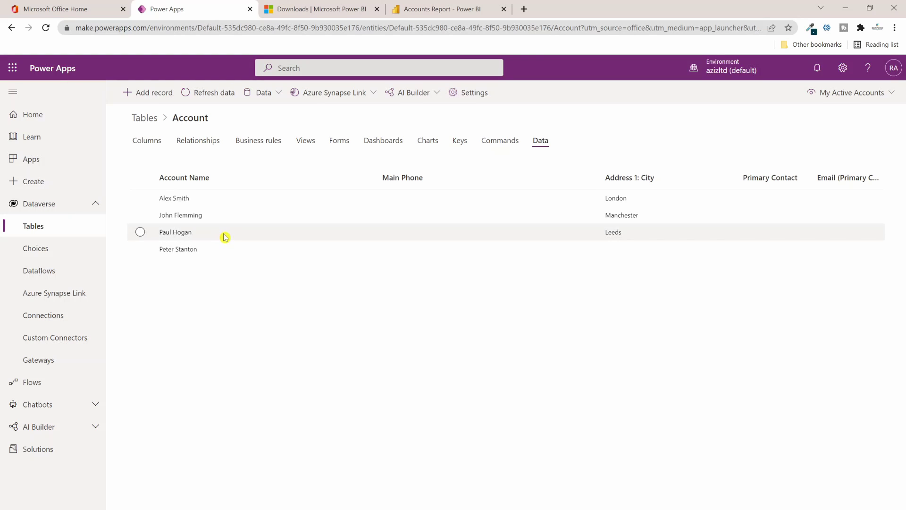
Step: Rename an existing account to another person's full name, save it, and reload the Account table
click(141, 232)
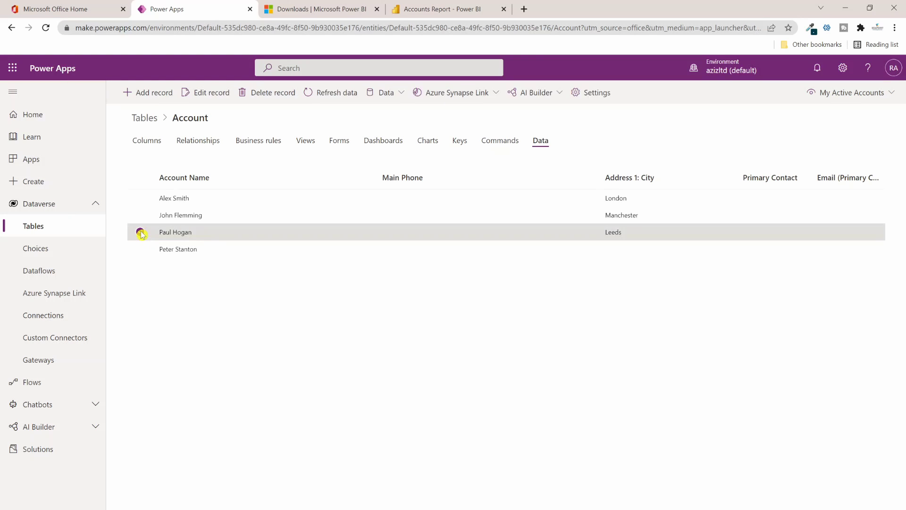
click(210, 94)
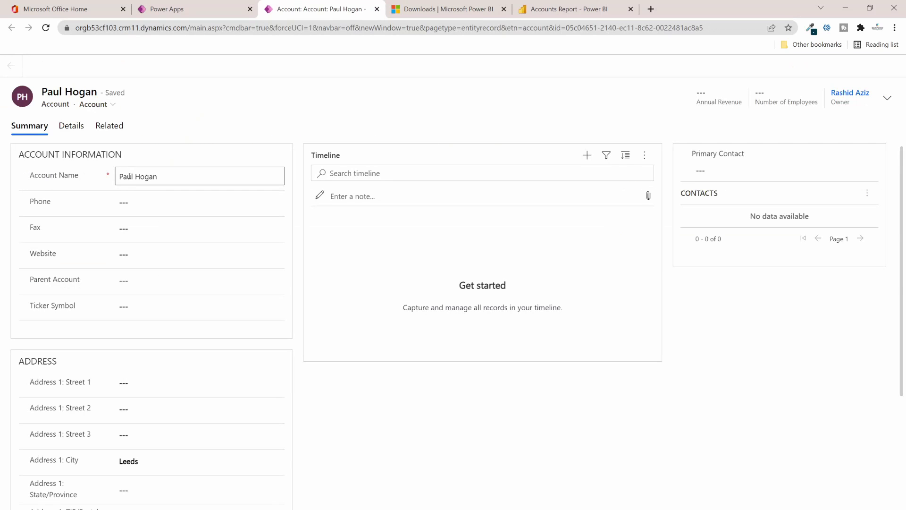
click(128, 176)
key(ctrl+a)
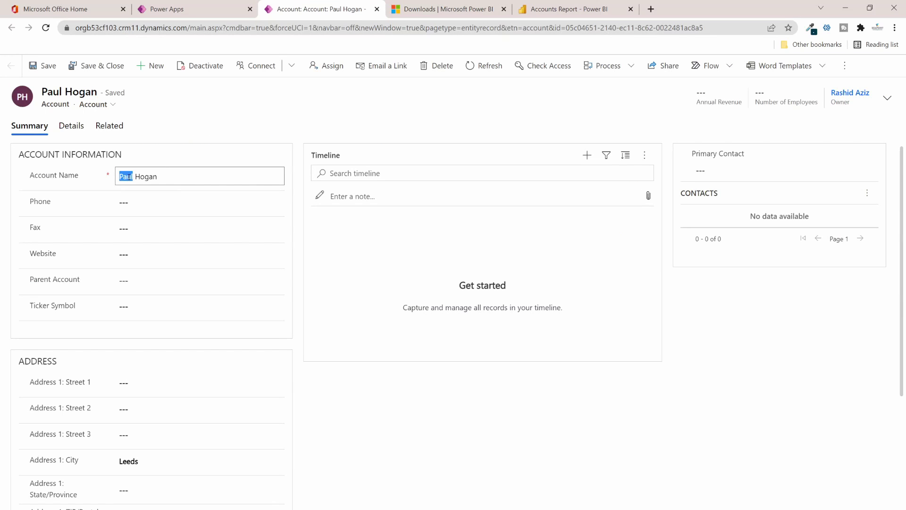
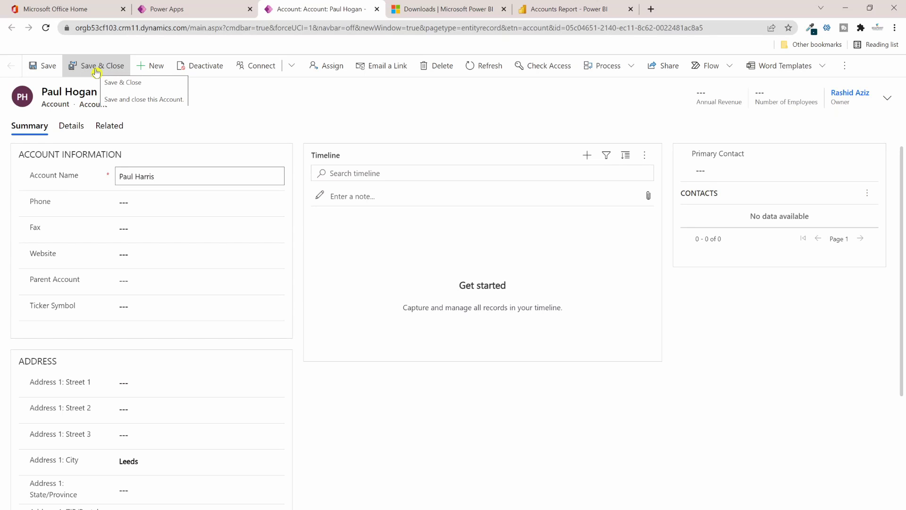
click(96, 71)
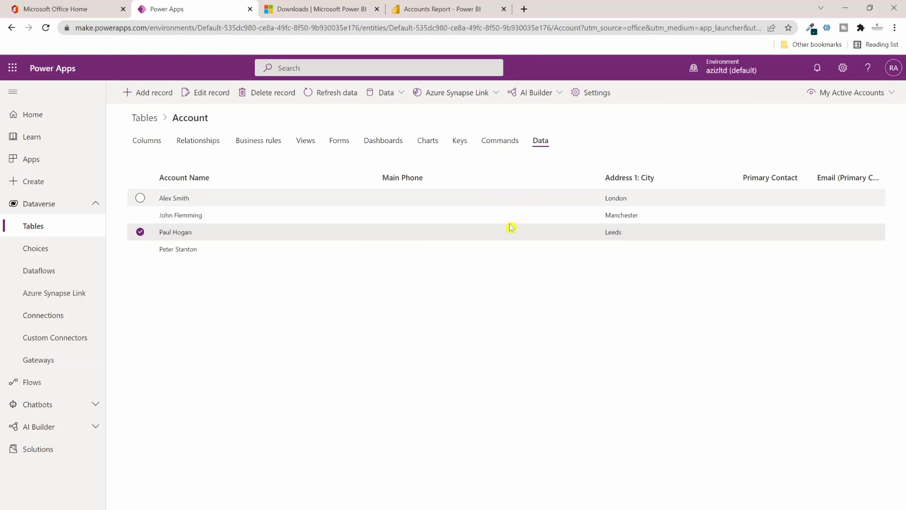
click(323, 98)
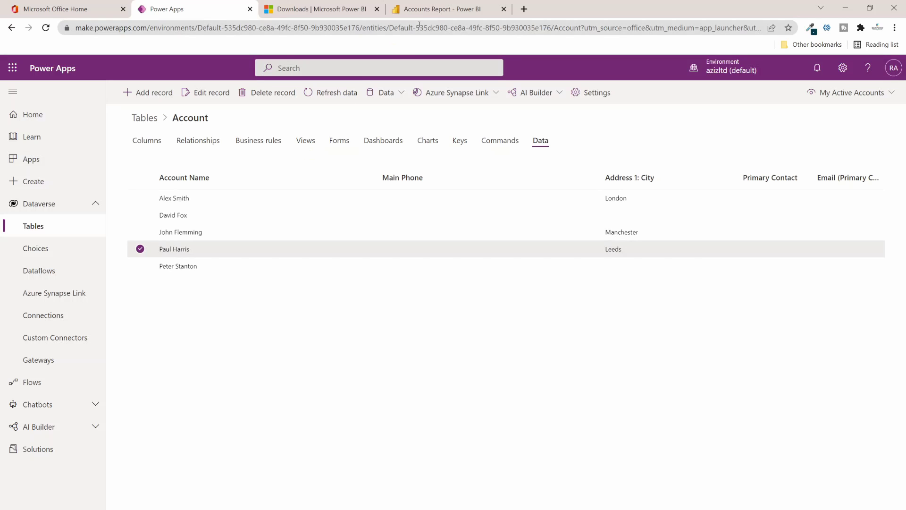
click(443, 10)
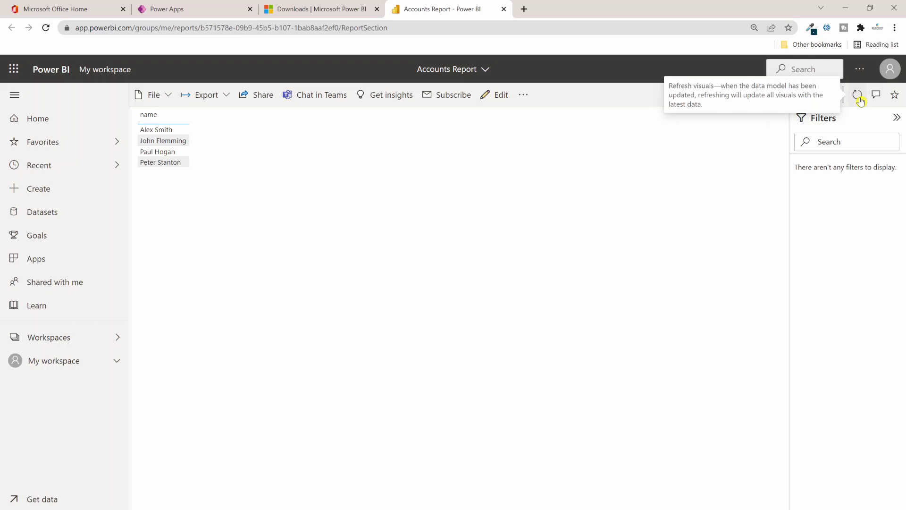
Step: Refresh the Accounts Report visuals to show all five account names
click(859, 98)
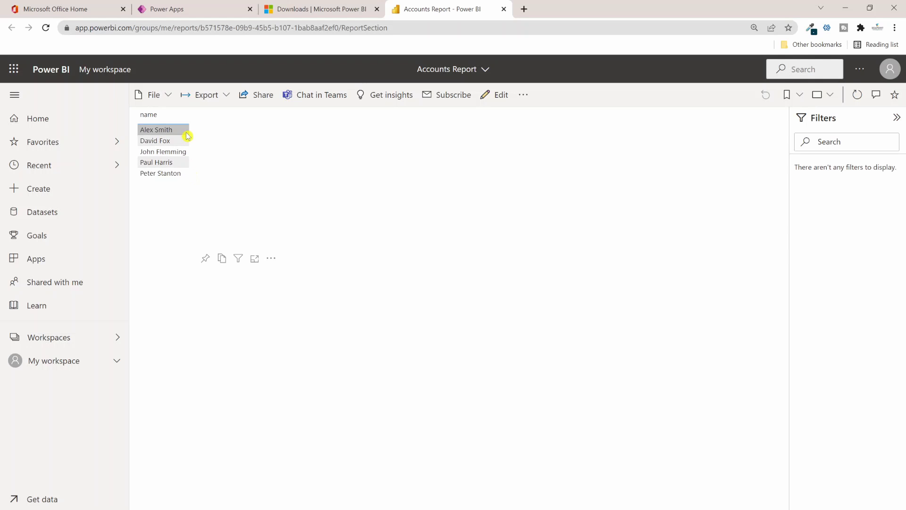